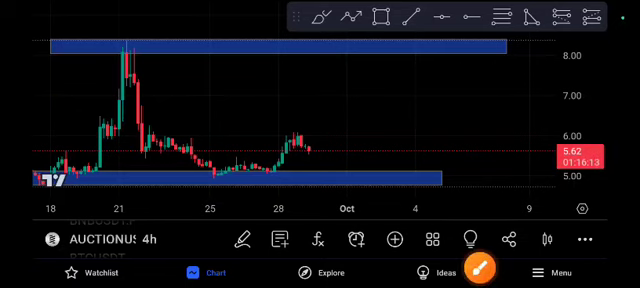
Sketch red circles on the recent candles and price spike, plus an arrow to the upper zone, then clear them.
{"action": "left_click", "coordinate": [480, 268]}
{"action": "mouse_move", "coordinate": [252, 168]}
{"action": "left_mouse_down"}
{"action": "mouse_move", "coordinate": [330, 125]}
{"action": "mouse_move", "coordinate": [255, 160]}
{"action": "left_mouse_up"}
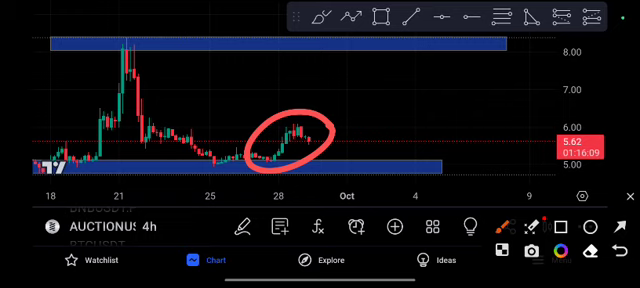
{"action": "left_click_drag", "start_coordinate": [114, 19], "coordinate": [150, 25]}
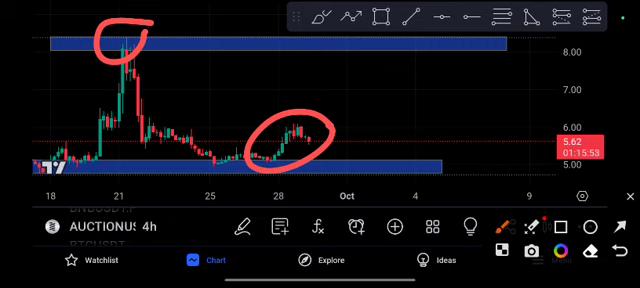
{"action": "left_click_drag", "start_coordinate": [295, 125], "coordinate": [380, 45]}
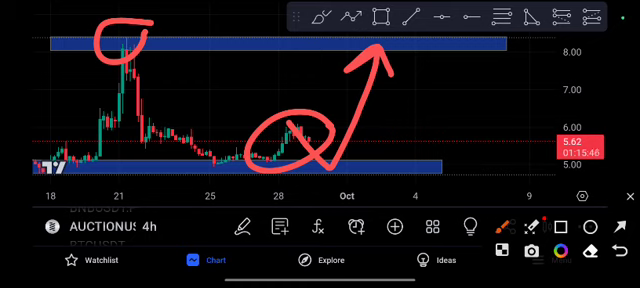
{"action": "mouse_move", "coordinate": [360, 30]}
{"action": "left_mouse_down"}
{"action": "mouse_move", "coordinate": [408, 48]}
{"action": "mouse_move", "coordinate": [350, 55]}
{"action": "mouse_move", "coordinate": [395, 30]}
{"action": "left_mouse_up"}
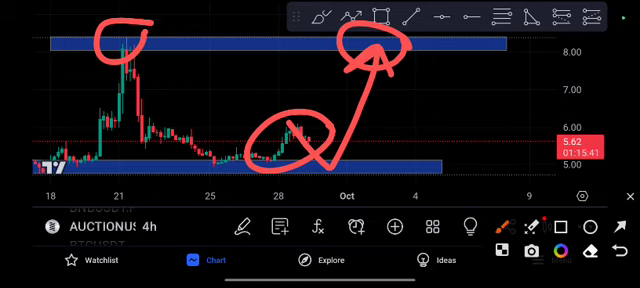
{"action": "left_click_drag", "start_coordinate": [320, 160], "coordinate": [305, 178]}
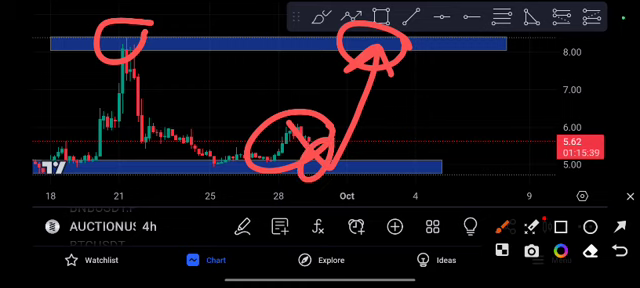
{"action": "left_click", "coordinate": [630, 196]}
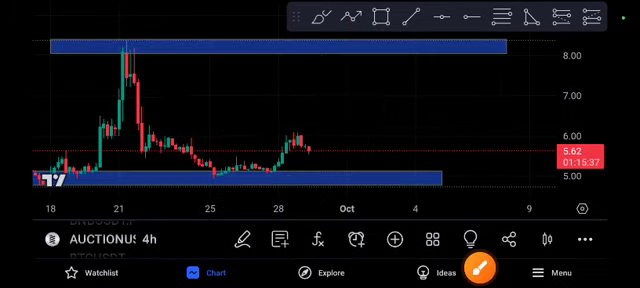
Redraw a red curved arrow with a circled tip toward the 8.00 zone, then erase it.
{"action": "left_click", "coordinate": [480, 268]}
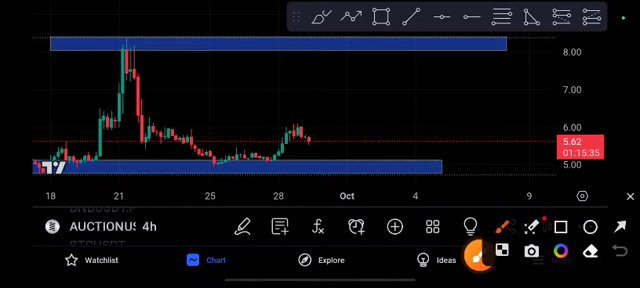
{"action": "left_click_drag", "start_coordinate": [300, 132], "coordinate": [395, 28]}
{"action": "left_click_drag", "start_coordinate": [335, 75], "coordinate": [410, 60]}
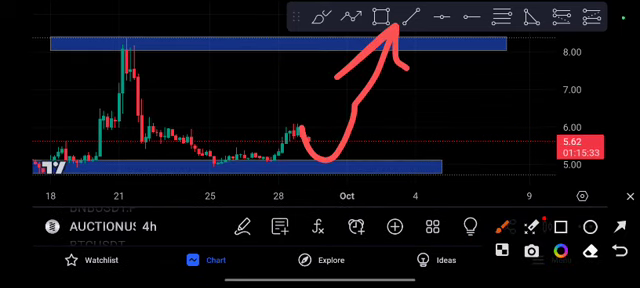
{"action": "left_click_drag", "start_coordinate": [365, 35], "coordinate": [405, 55]}
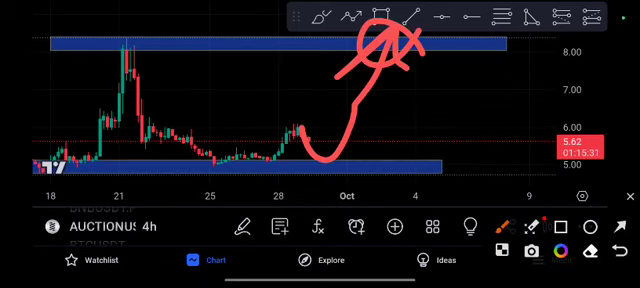
{"action": "left_click", "coordinate": [590, 250]}
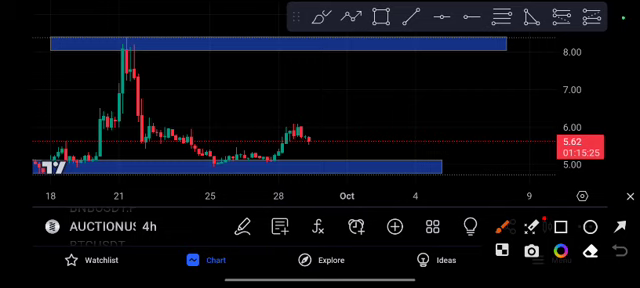
Sketch a red arrow and a downward arc over the latest candles, clearing both and exiting freehand mode.
{"action": "left_click_drag", "start_coordinate": [320, 158], "coordinate": [376, 58]}
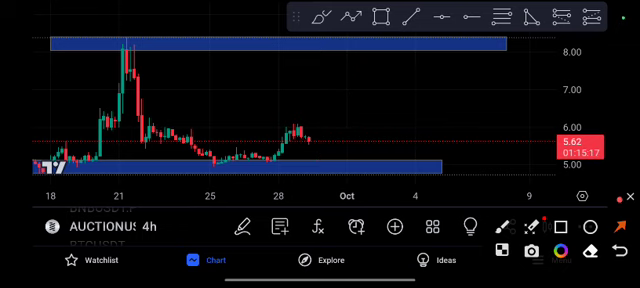
{"action": "left_click", "coordinate": [630, 197]}
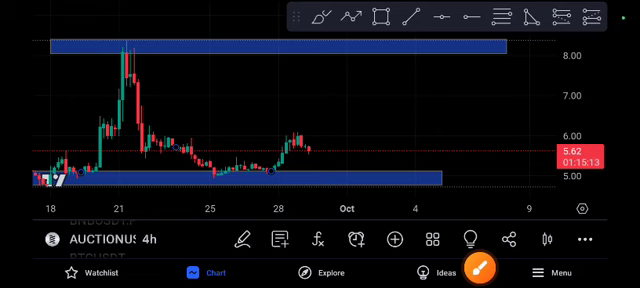
{"action": "left_click", "coordinate": [479, 268]}
{"action": "left_click_drag", "start_coordinate": [276, 140], "coordinate": [334, 135]}
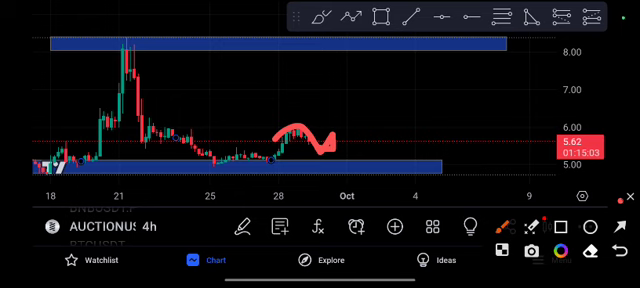
{"action": "left_click", "coordinate": [630, 196]}
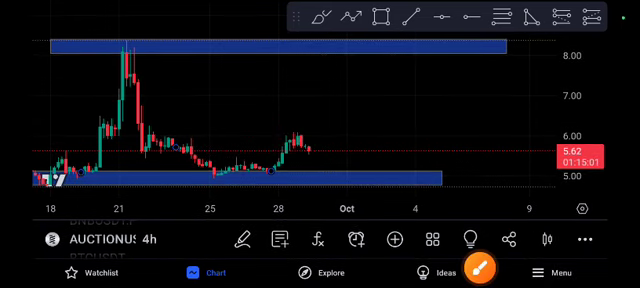